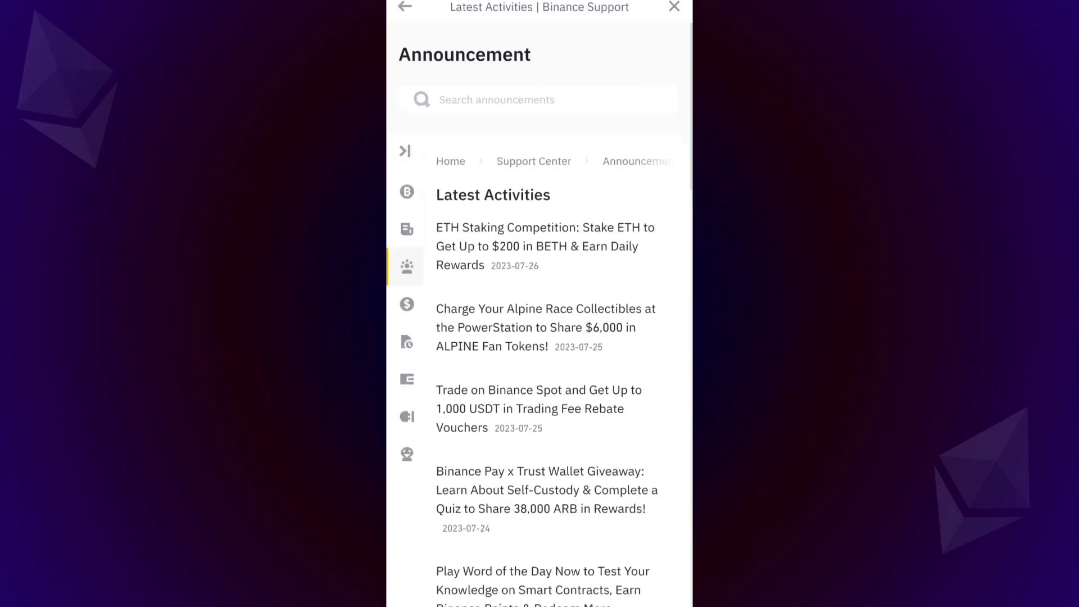
Step: Register for the ETH Staking Competition from its announcement article
click(573, 267)
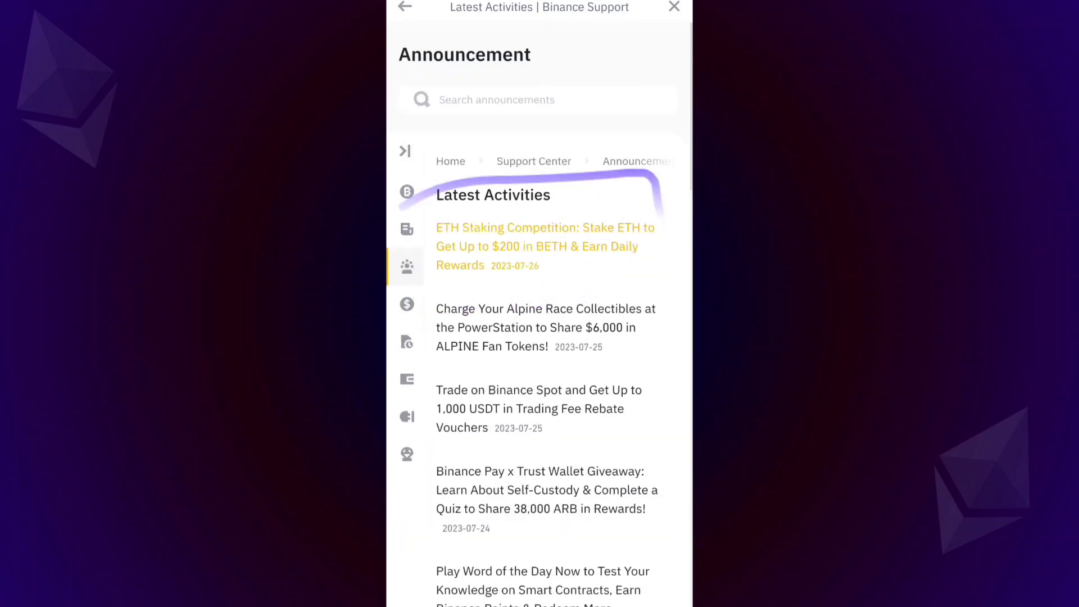
scroll(561, 278, down, 5)
scroll(561, 279, down, 3)
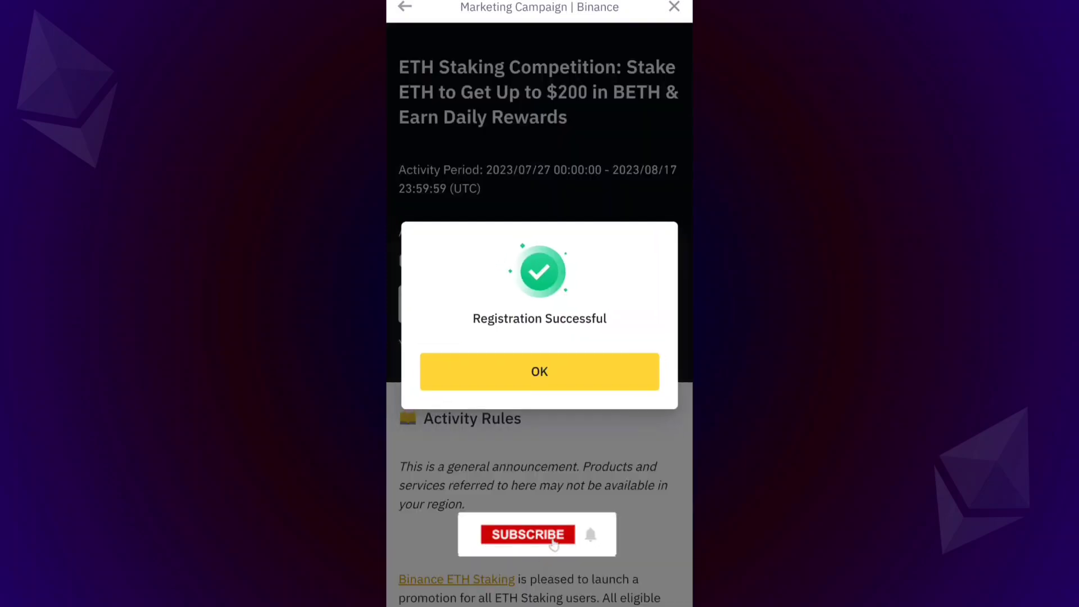
scroll(539, 337, down, 3)
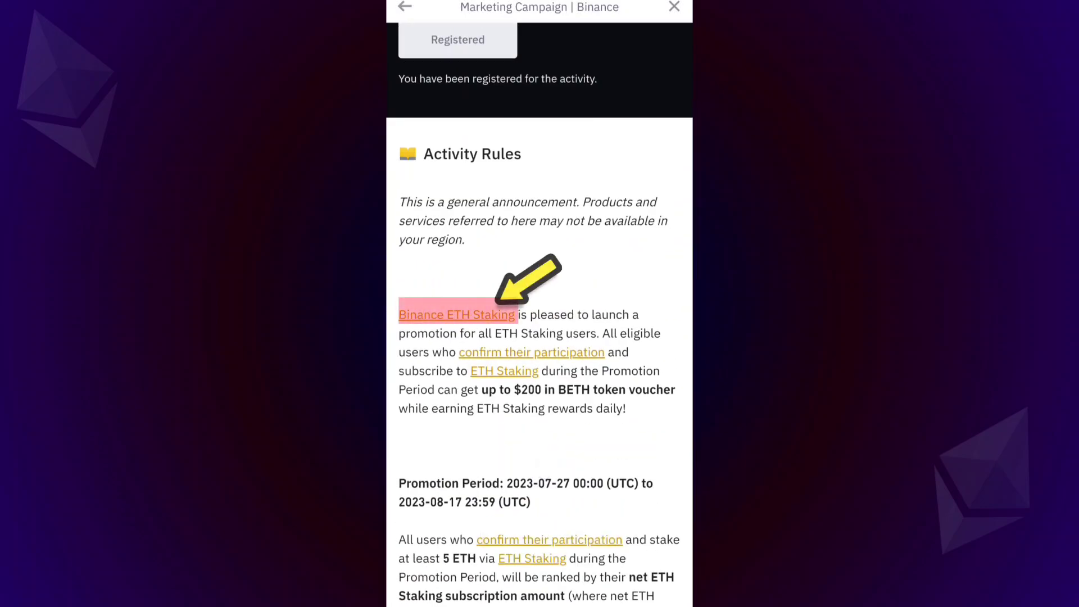
Step: Go from the Binance ETH Staking product page to Stake Now's empty amount form
click(456, 315)
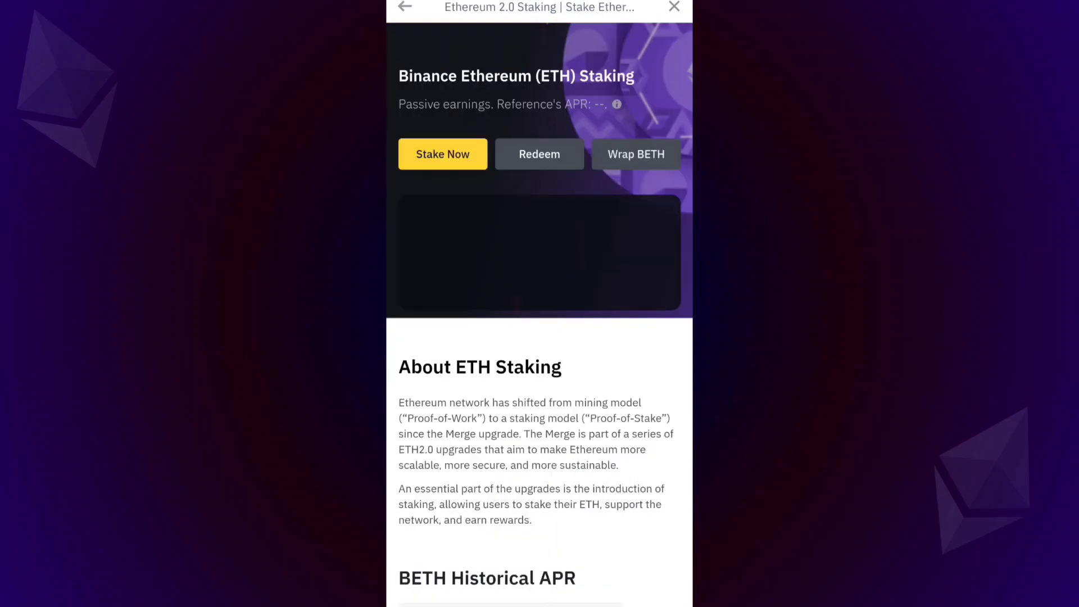
click(443, 153)
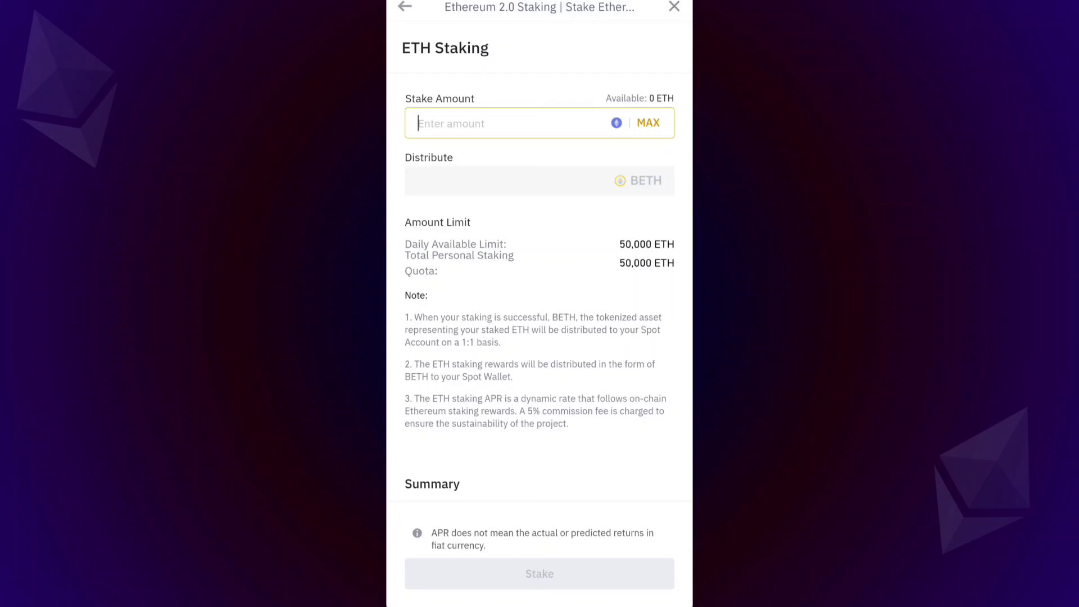
click(410, 584)
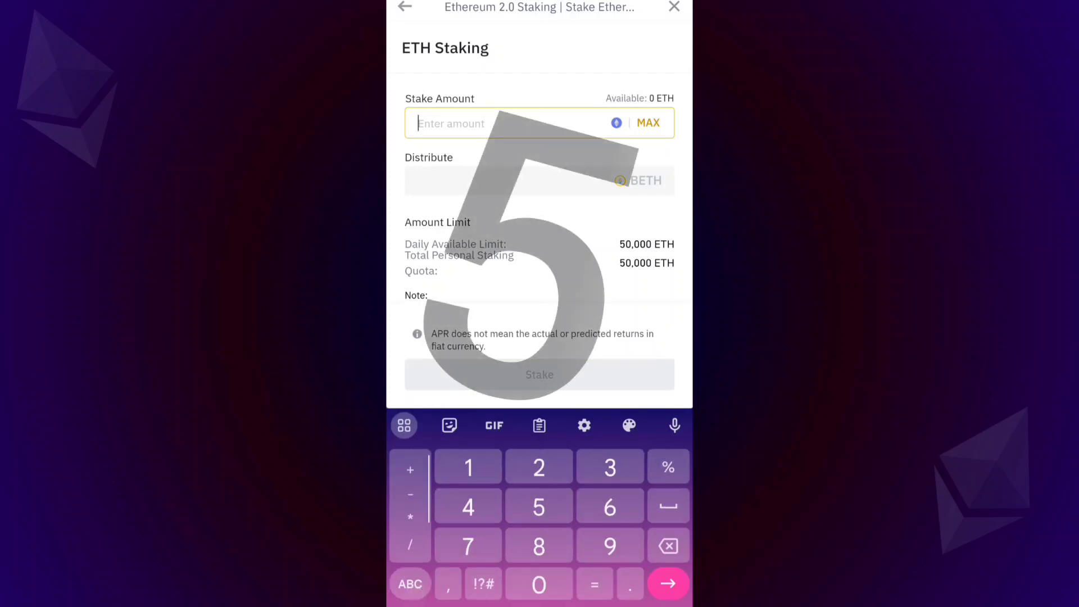
text(5)
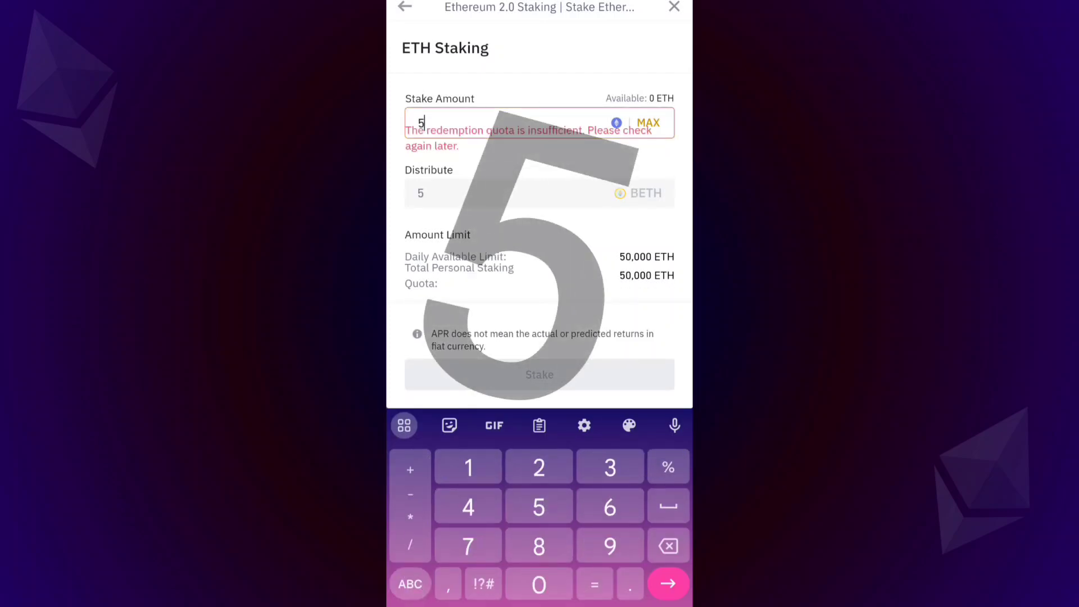